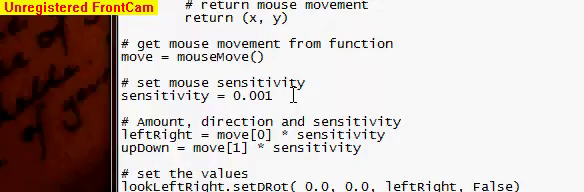
scroll(293, 96, "up", 3)
scroll(293, 96, "up", 5)
scroll(293, 95, "up", 5)
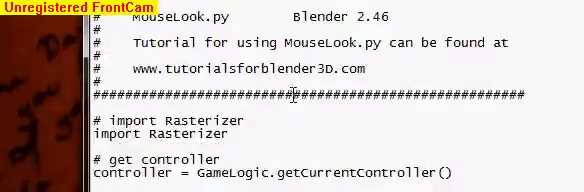
scroll(293, 96, "down", 1)
scroll(293, 96, "down", 3)
scroll(293, 96, "down", 1)
scroll(293, 97, "down", 4)
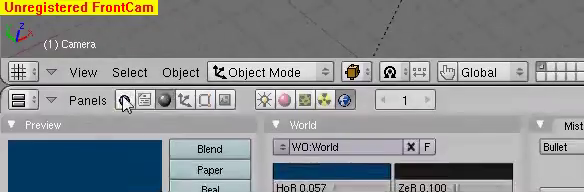
Step: In the Logic buttons, add a sensor, a controller and an actuator to the Camera
left_click(125, 101)
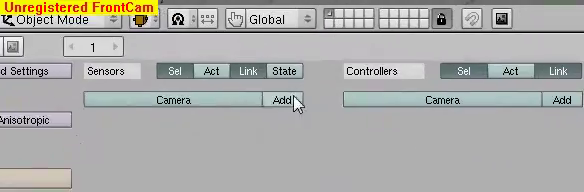
left_click(297, 103)
left_click(484, 91)
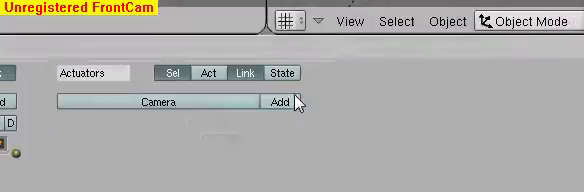
left_click(280, 102)
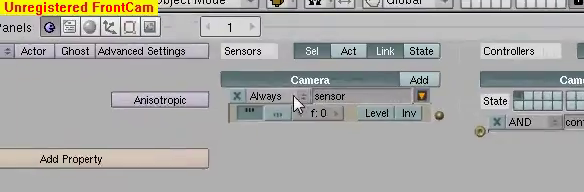
Step: Make the sensor a Mouse Movement sensor and link it to the AND controller
left_click(294, 100)
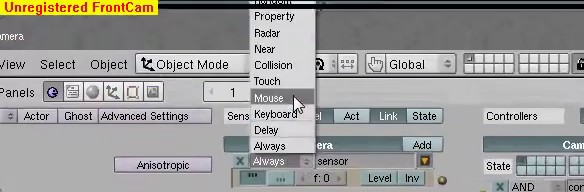
left_click(296, 100)
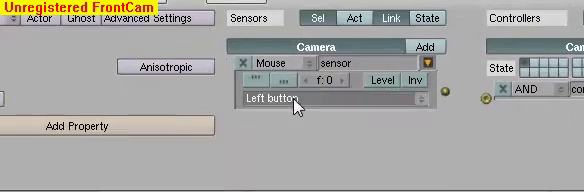
left_click(297, 104)
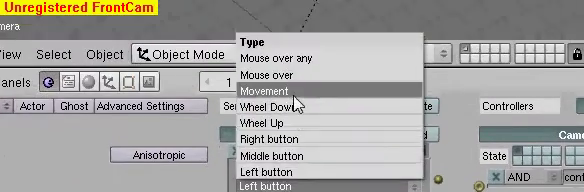
left_click(295, 80)
type("Mouse")
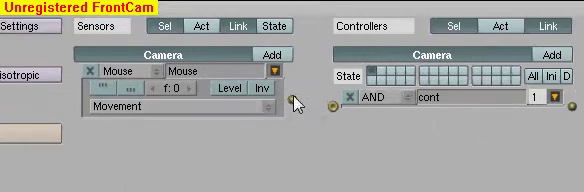
left_click_drag(290, 98, 300, 100)
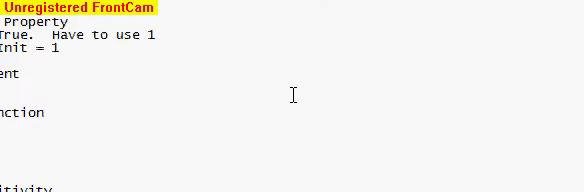
Step: Select the whole MouseLook script in Notepad
key("ctrl+a")
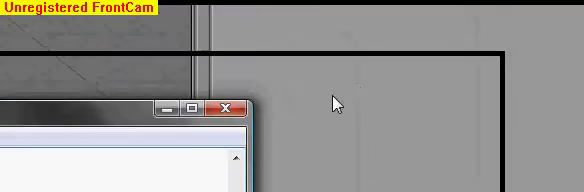
Step: Paste the script into Blender's text editor and make the controller a Python controller running Text
left_click(330, 96)
key("ctrl+v")
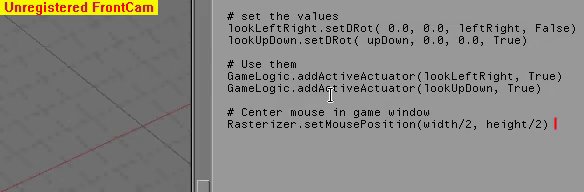
scroll(331, 96, "up", 2)
scroll(331, 96, "up", 4)
scroll(331, 96, "up", 3)
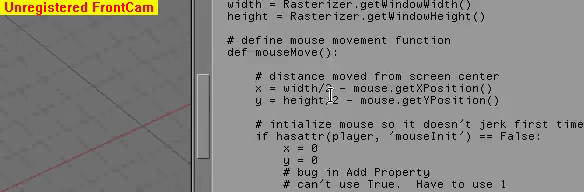
scroll(331, 97, "up", 3)
scroll(330, 96, "up", 4)
scroll(336, 94, "down", 2)
scroll(336, 94, "down", 7)
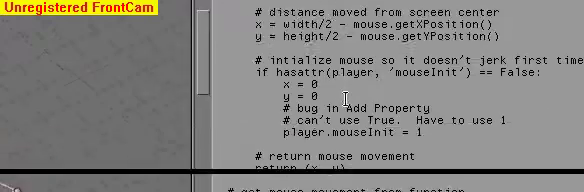
scroll(345, 96, "down", 3)
scroll(340, 95, "down", 5)
scroll(382, 94, "down", 1)
scroll(396, 94, "up", 1)
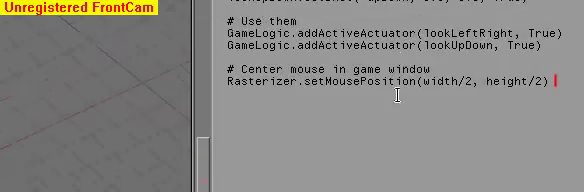
scroll(398, 94, "up", 4)
scroll(398, 94, "up", 3)
scroll(397, 92, "up", 4)
scroll(397, 92, "up", 1)
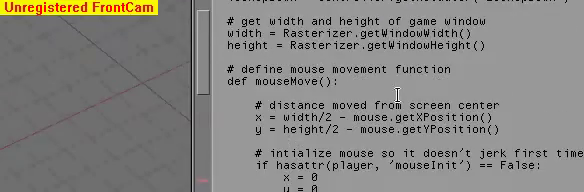
scroll(396, 97, "down", 1)
scroll(396, 93, "up", 4)
scroll(355, 128, "up", 2)
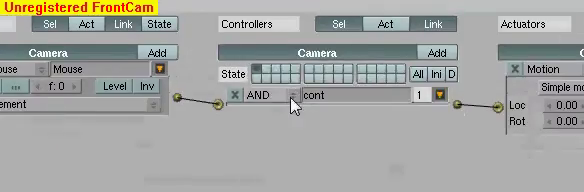
left_click(424, 89)
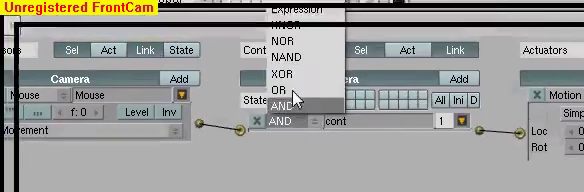
left_click(296, 101)
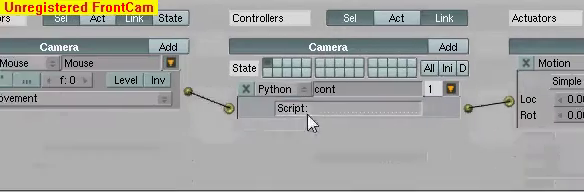
left_click(296, 112)
type("Text")
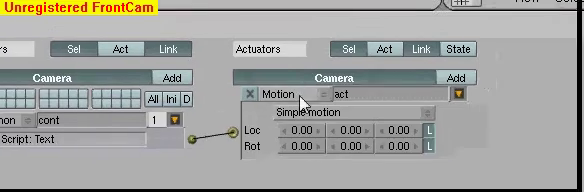
Step: Name the Motion actuators LookLeftRight and LookUpDown, adding the second, and collapse both panels
left_click(295, 97)
type("LookLeftRight")
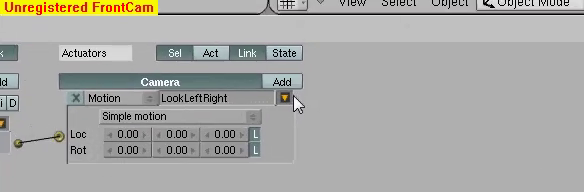
left_click(284, 107)
left_click(289, 95)
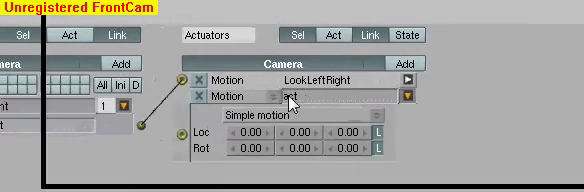
left_click(294, 93)
type("LookUpDown")
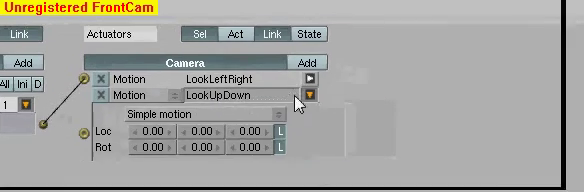
left_click(387, 91)
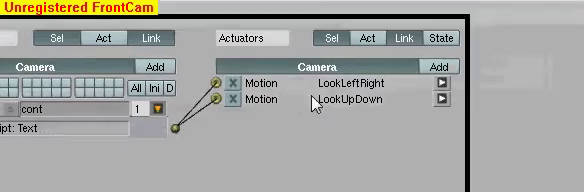
left_click(292, 97)
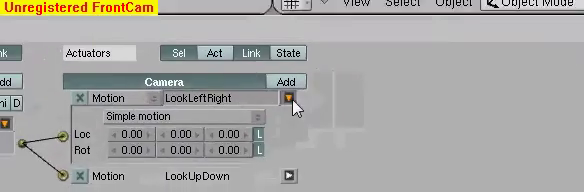
left_click(292, 98)
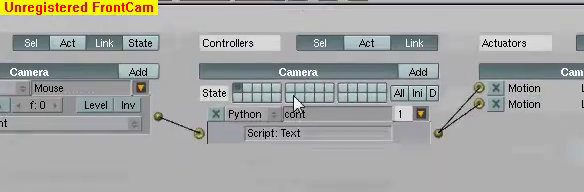